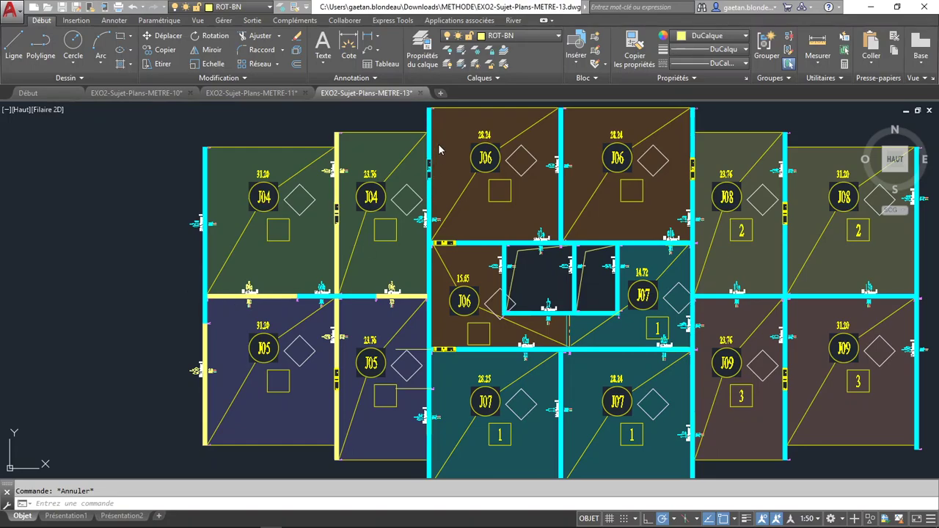
- Select the walls around rooms J04 and J05 and the central door block to check their layer
left_click(426, 220)
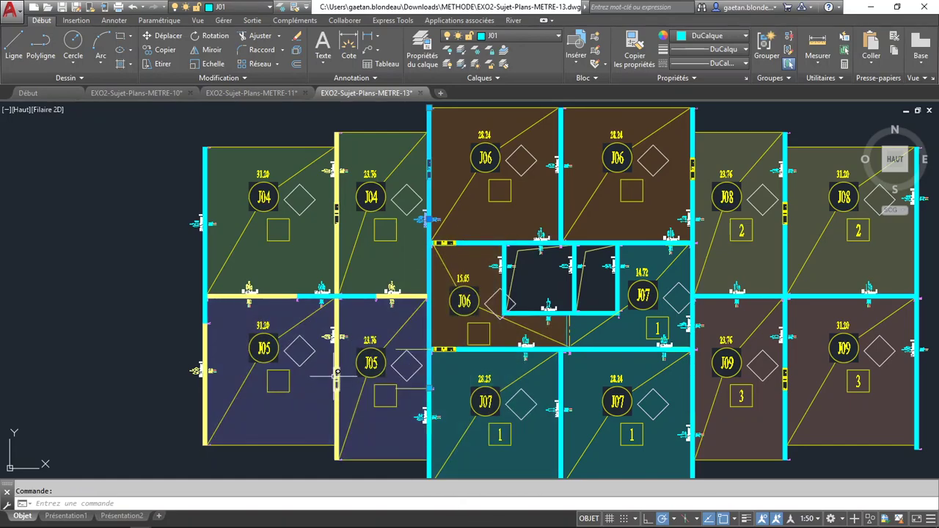
key("Escape")
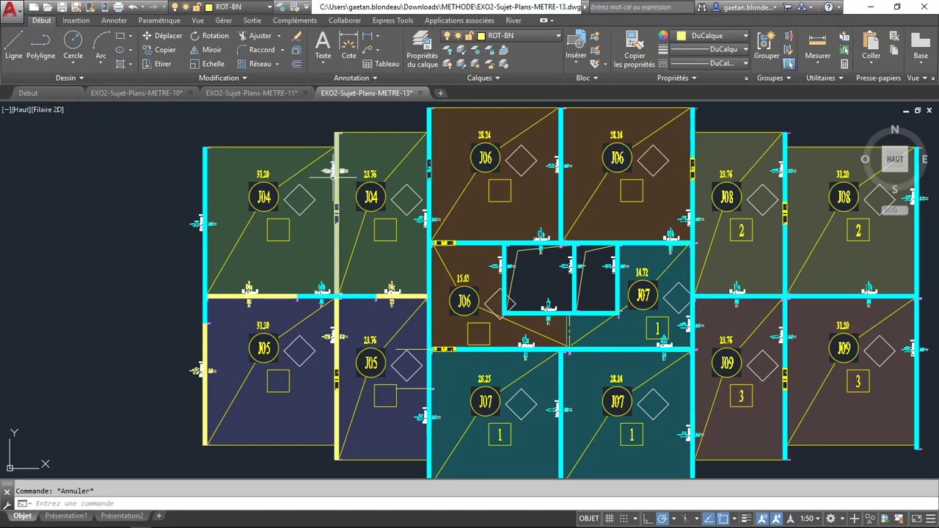
left_click(334, 170)
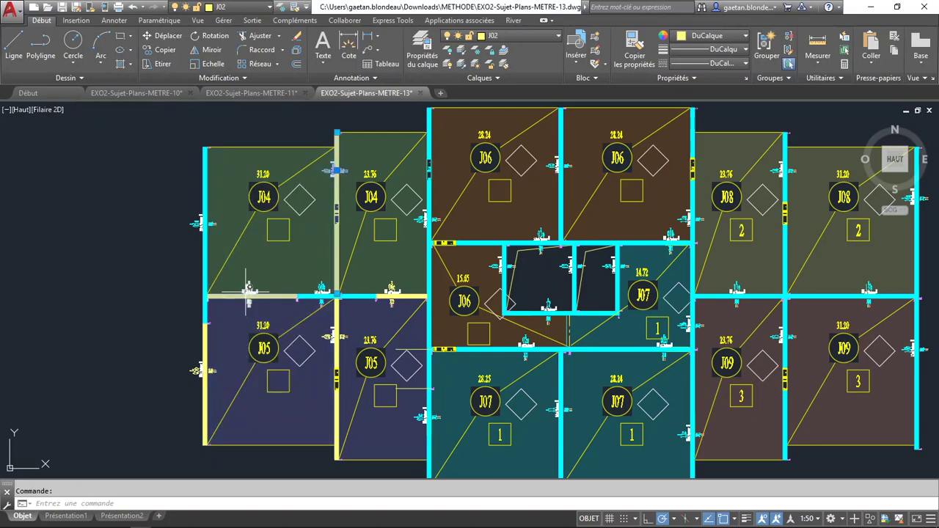
left_click(378, 299)
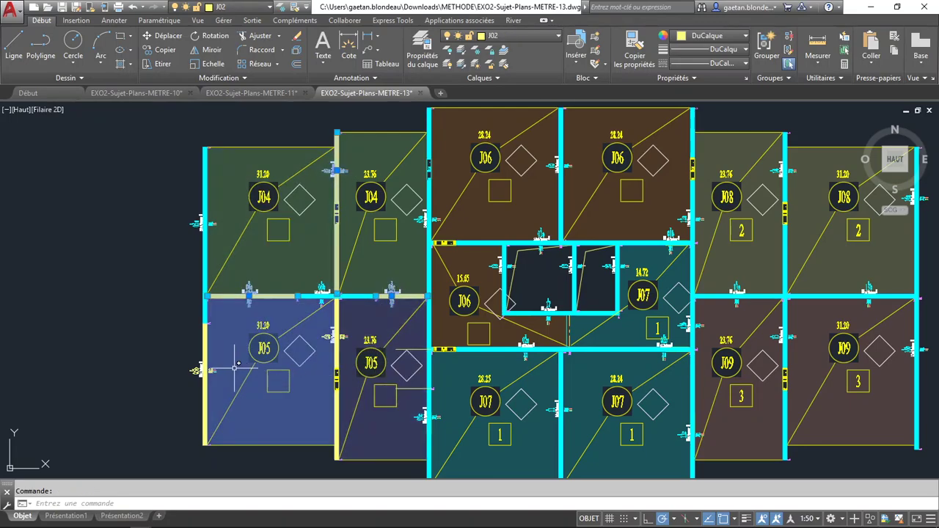
left_click(204, 370)
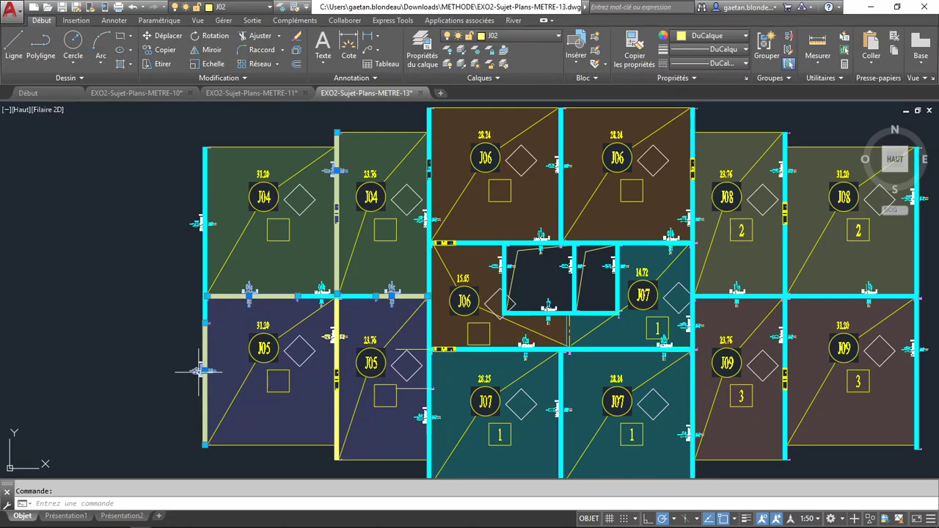
left_click(336, 334)
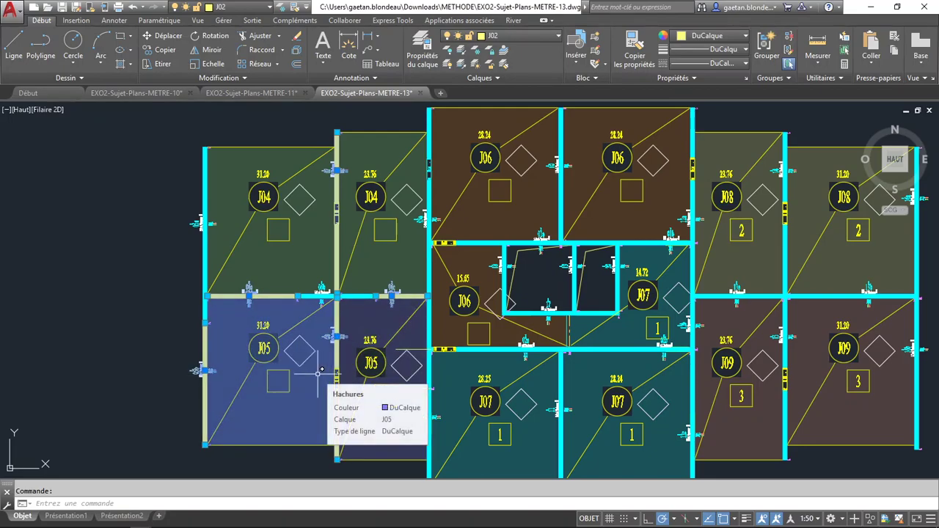
left_click(541, 239)
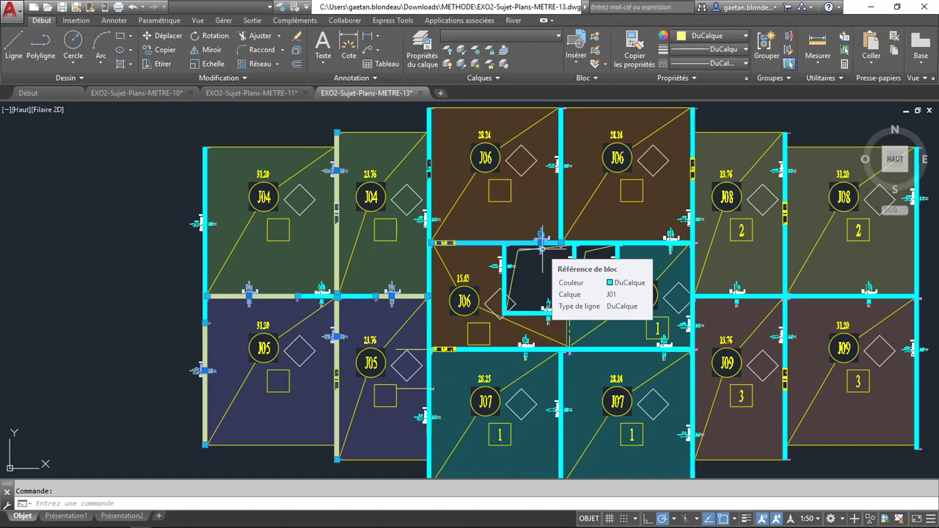
key("Escape")
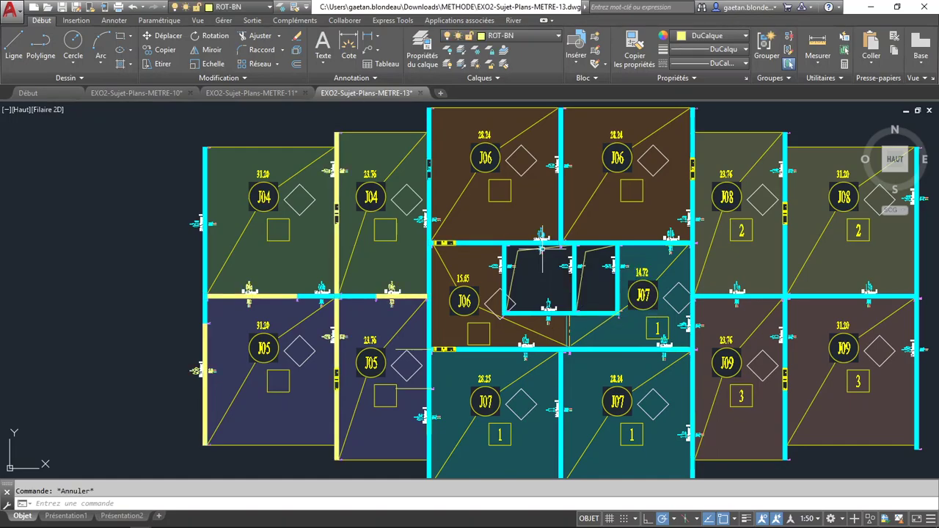
left_click(248, 294)
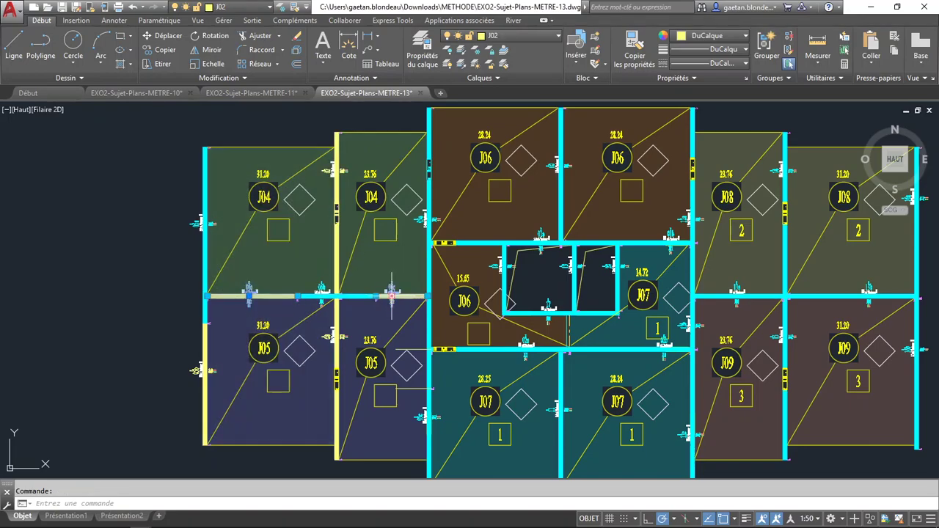
left_click(327, 174)
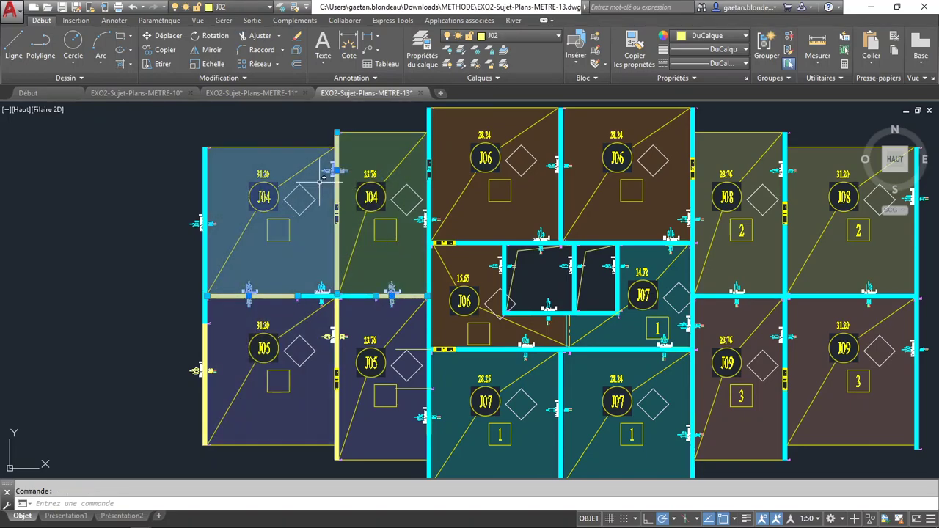
mouse_move(323, 177)
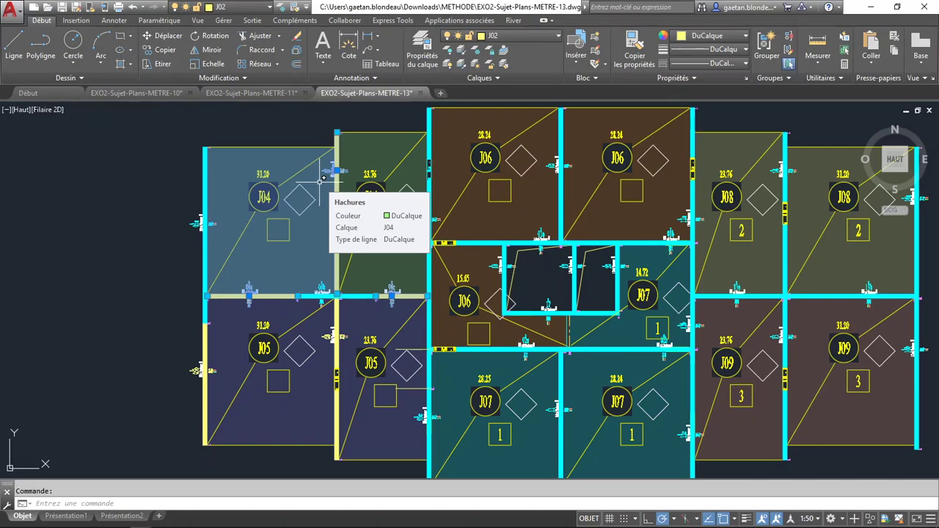
left_click(323, 178)
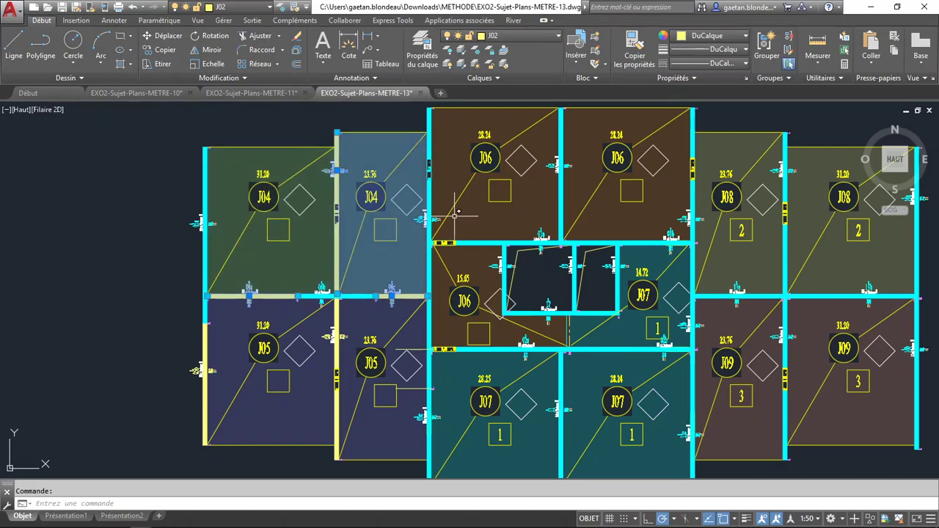
left_click(540, 235)
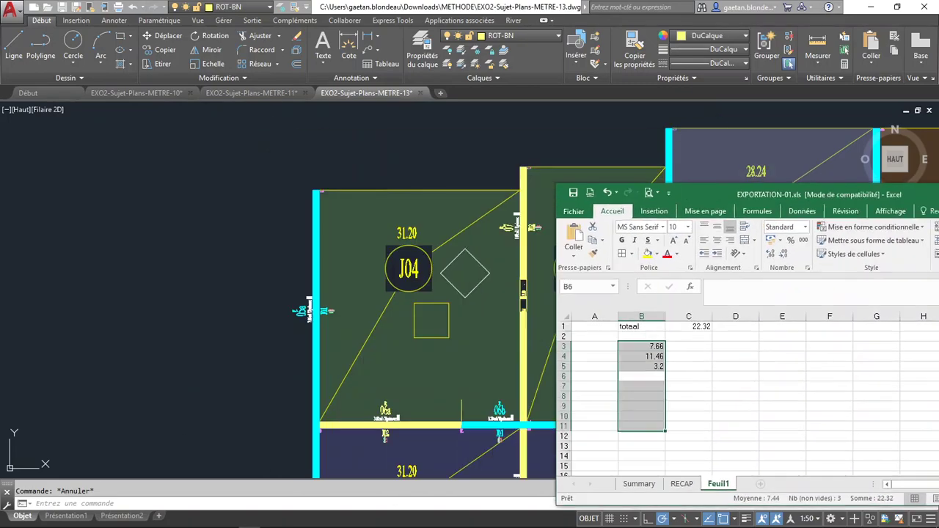
- Drag the Excel workbook showing the 22.32 total off the AutoCAD floor plan
left_click_drag(543, 127, 938, 176)
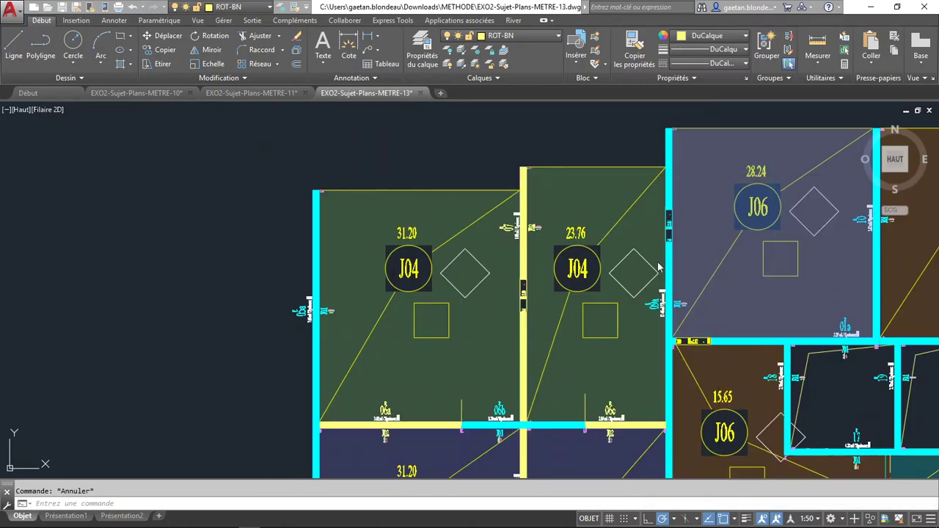
- Try an offset of 1 on the wall line, then cancel it
scroll(503, 432, "up", 3)
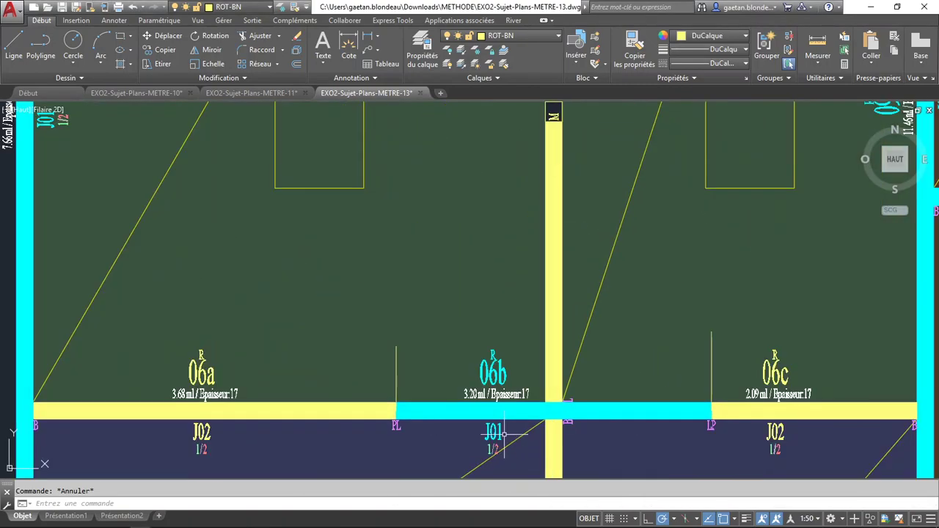
scroll(469, 331, "down", 1)
scroll(514, 308, "down", 1)
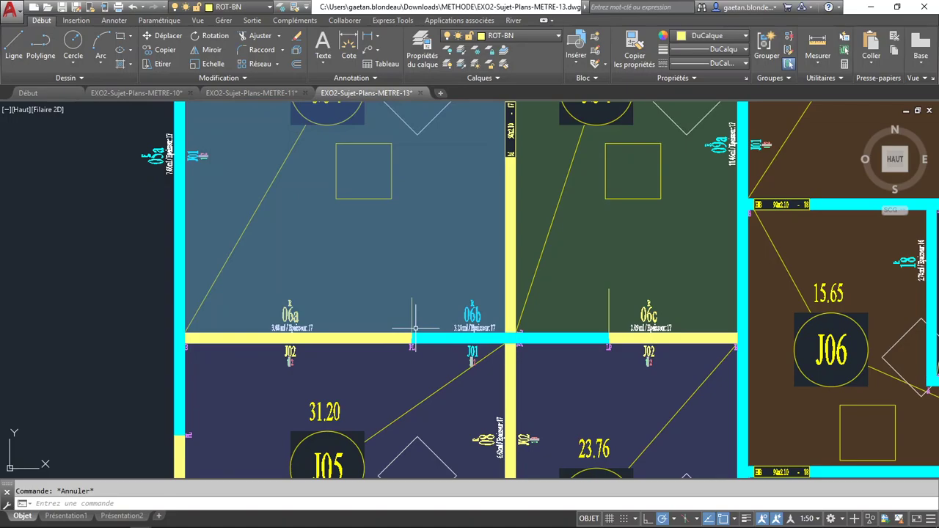
type("DE")
key("Return")
type("1")
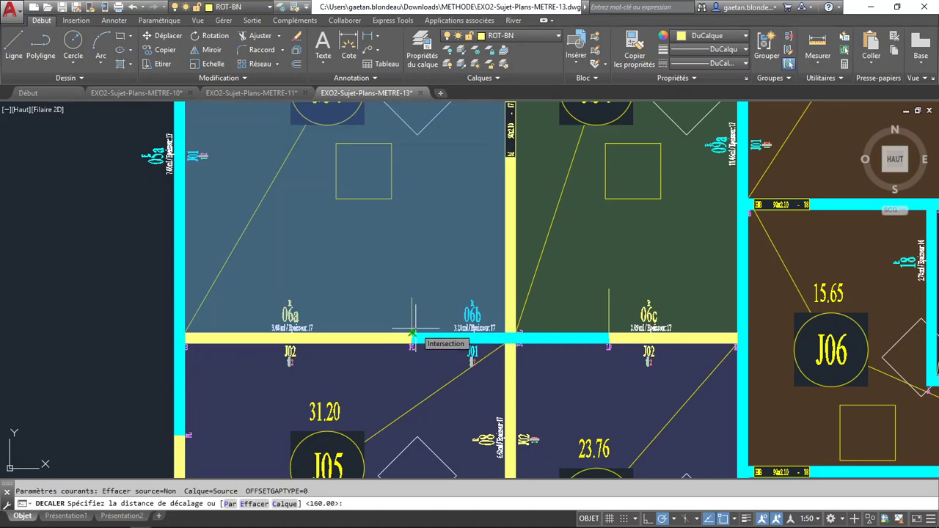
key("Return")
left_click(412, 314)
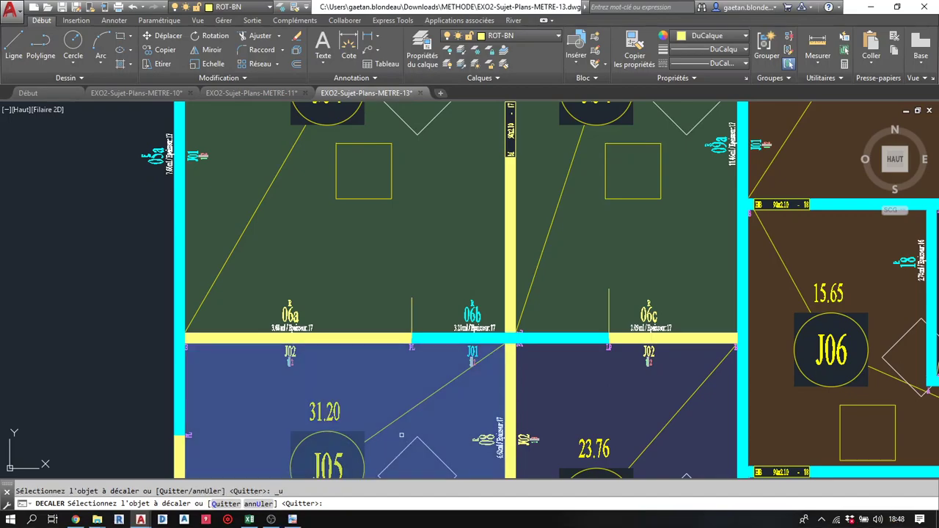
key("Escape")
- Offset two wall lines by 100 to mark points, then start the DIST measurement
key("Return")
type("0")
key("Return")
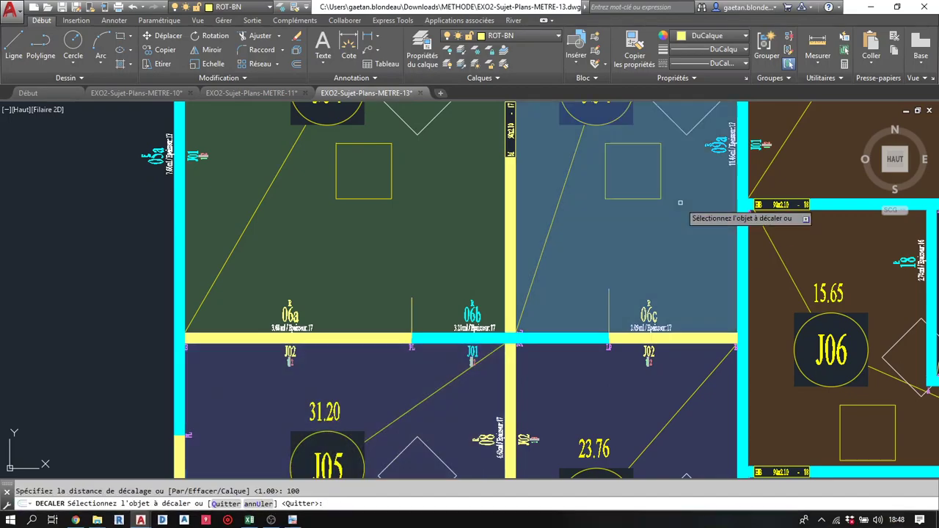
left_click(411, 308)
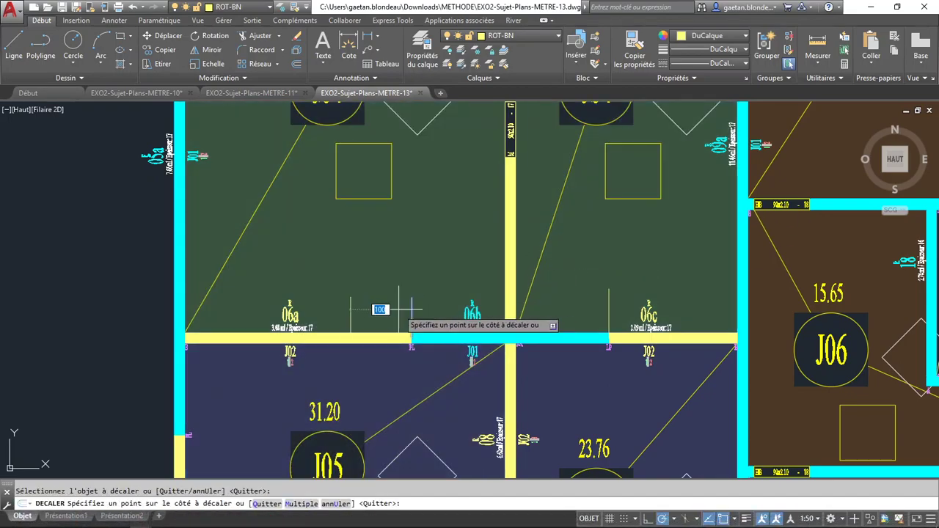
left_click(372, 309)
left_click(609, 313)
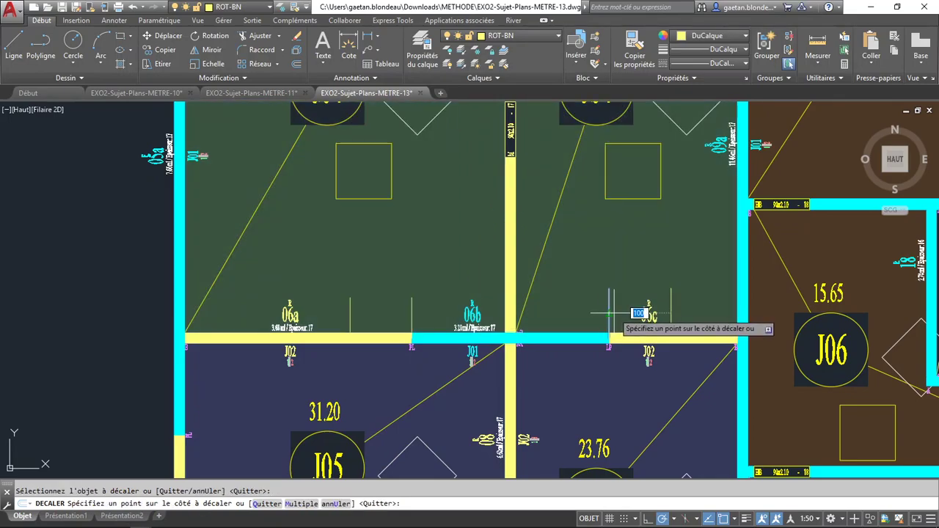
left_click(624, 317)
key("Escape")
type("d")
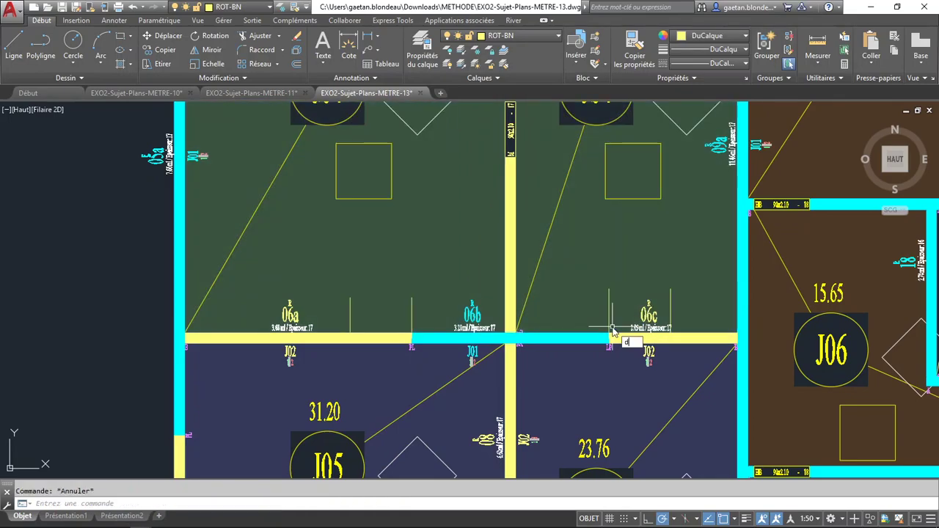
type("i")
key("Return")
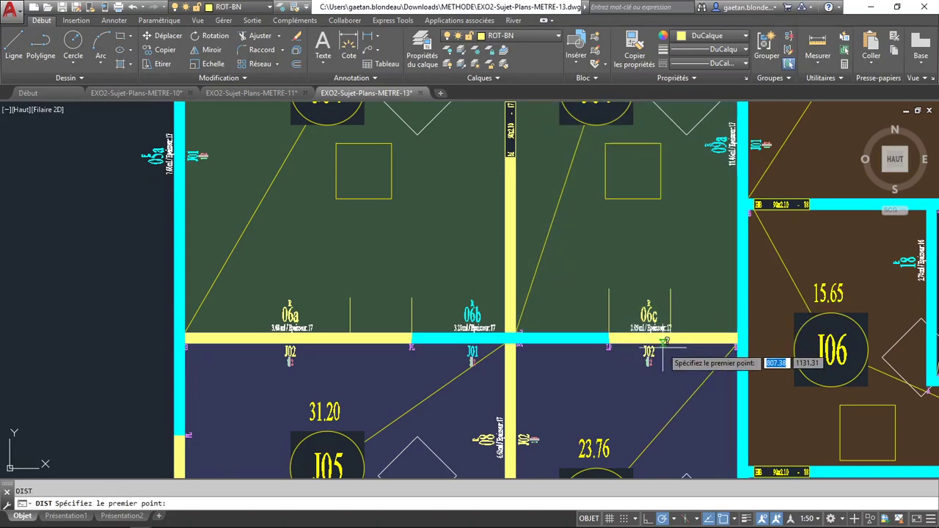
left_click(670, 335)
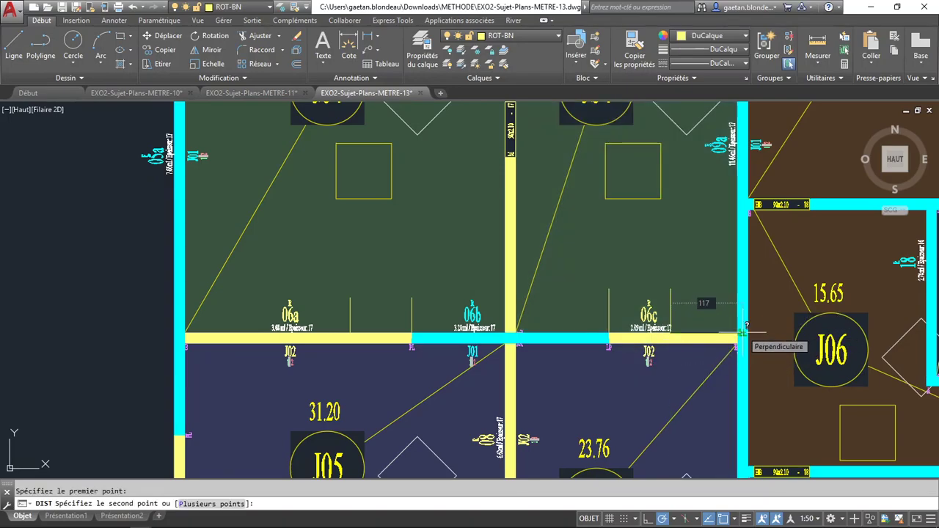
key("Escape")
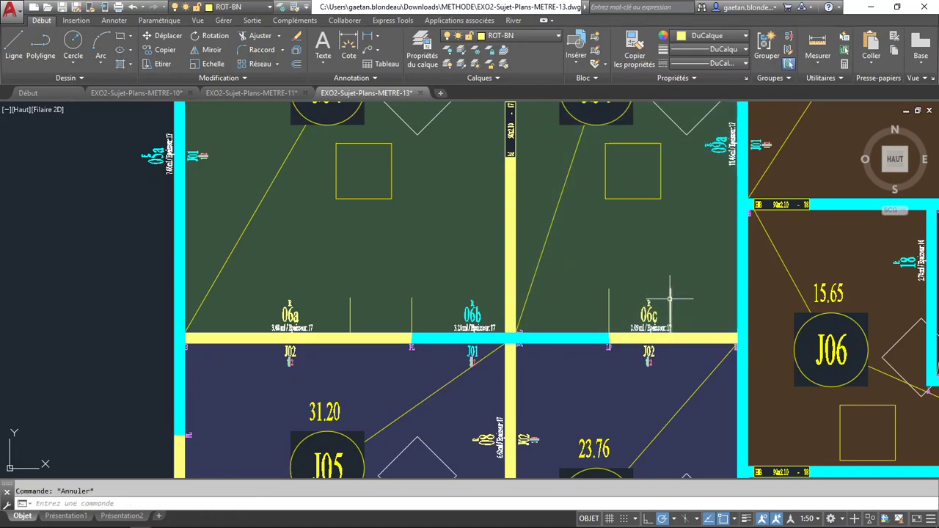
left_click(609, 307)
key("Delete")
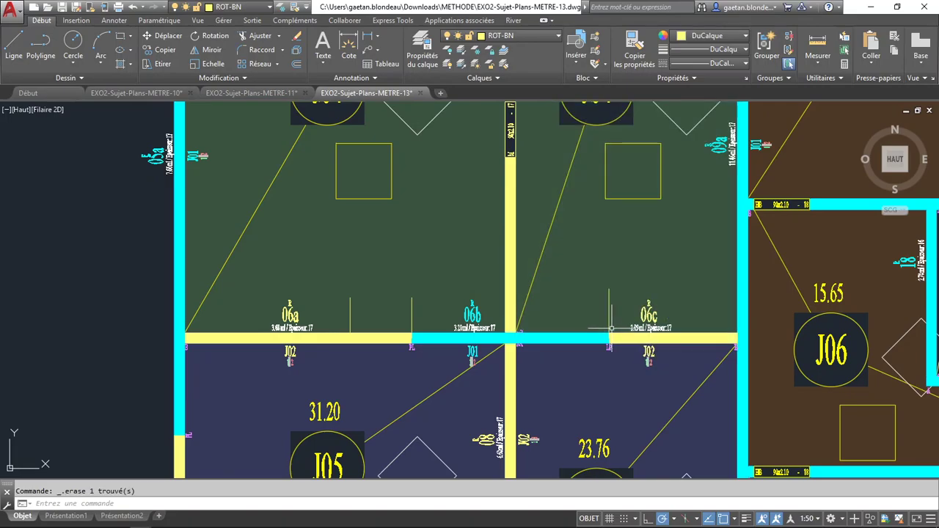
key("ctrl+z")
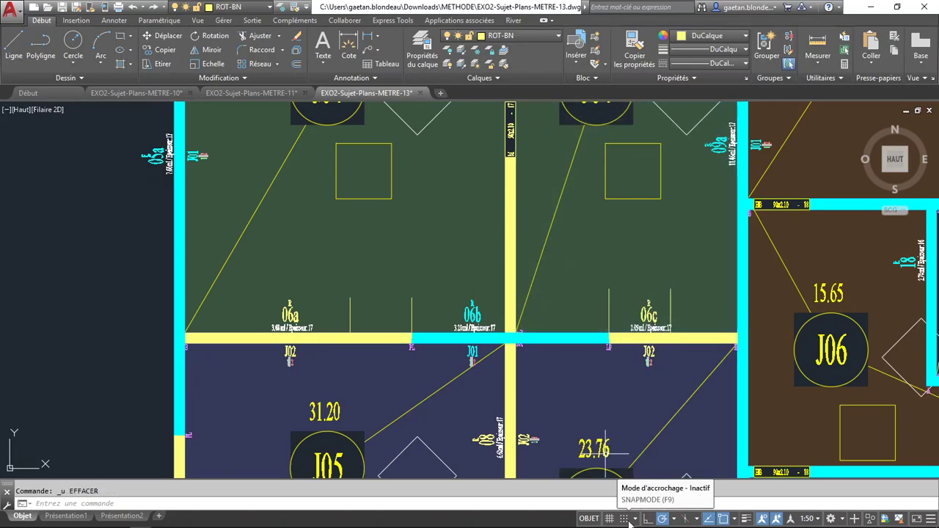
- Stretch the cyan 06b wall's PL end left into the 06a segment
scroll(422, 350, "up", 1)
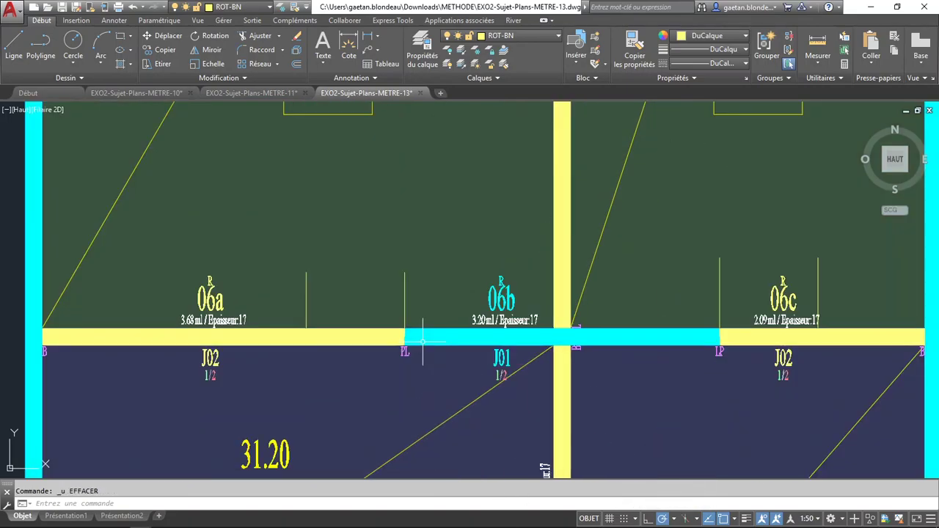
scroll(422, 350, "up", 2)
left_click(421, 334)
left_click(393, 333)
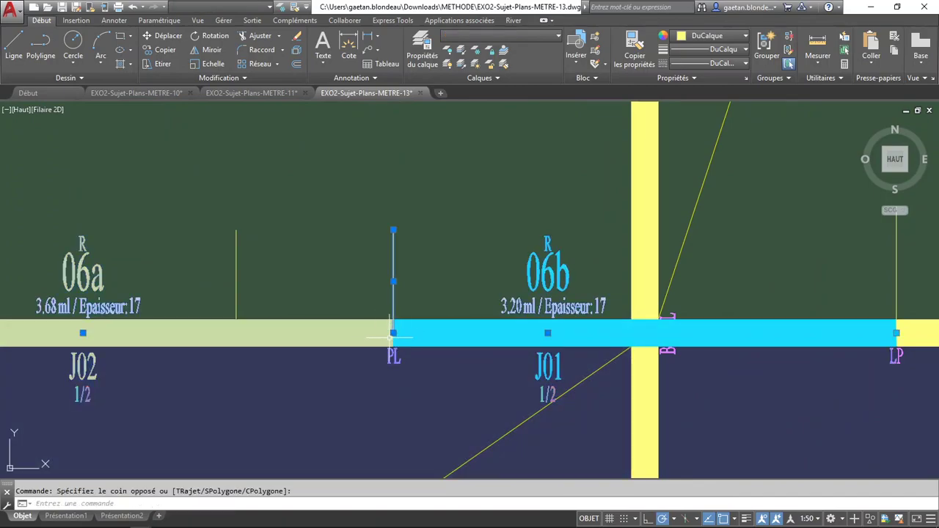
left_click(393, 334)
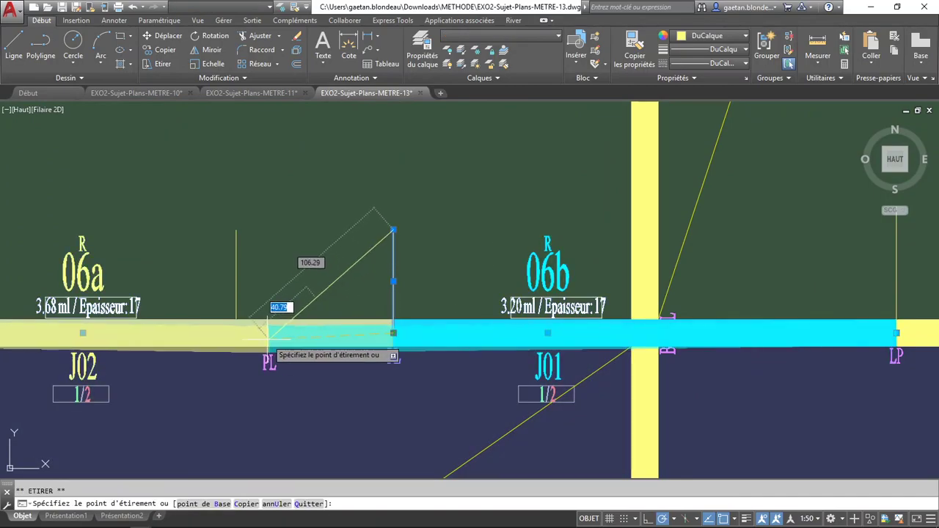
left_click(237, 333)
- Stretch the wall end at the LP junction into the 06c segment
middle_click_drag(869, 334, 574, 315)
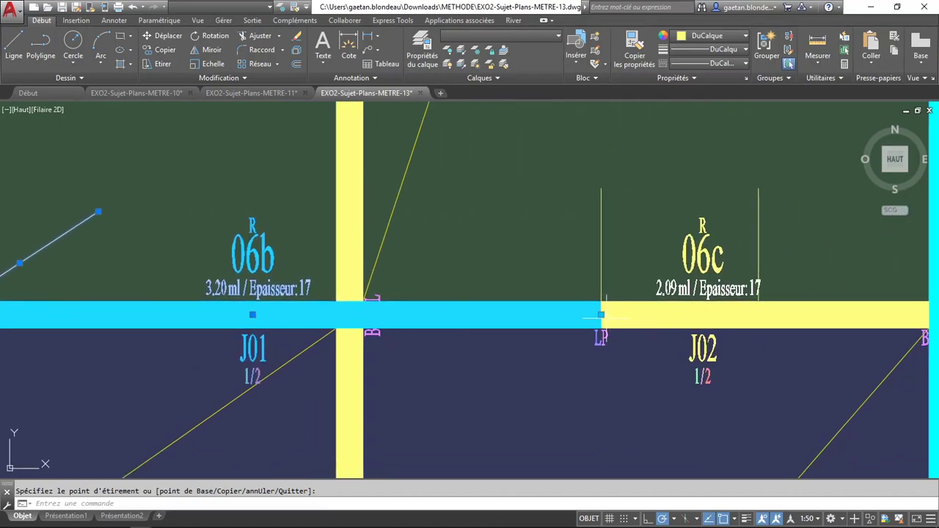
left_click(623, 323)
left_click(591, 312)
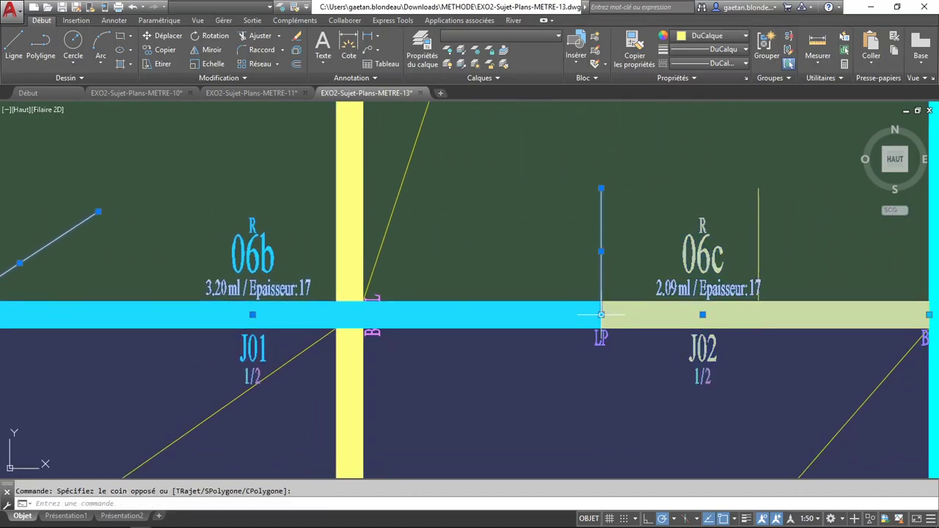
left_click(601, 314)
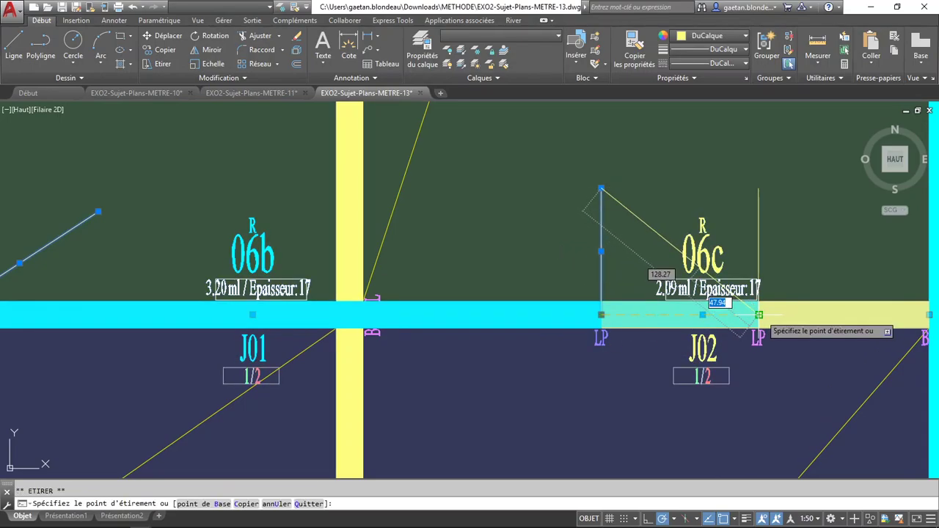
key("Escape")
key("Escape")
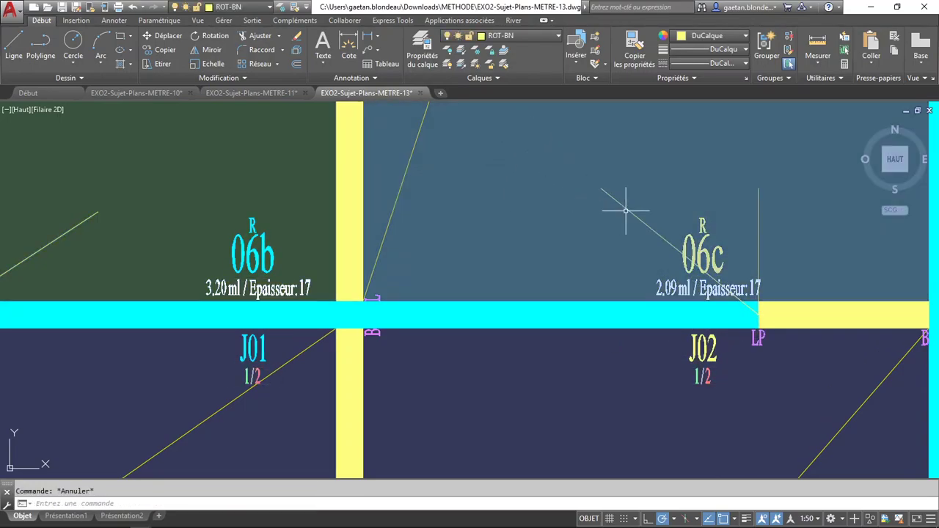
- Delete the stray diagonal line near 06c and recentre the rooms
left_click(627, 211)
key("Delete")
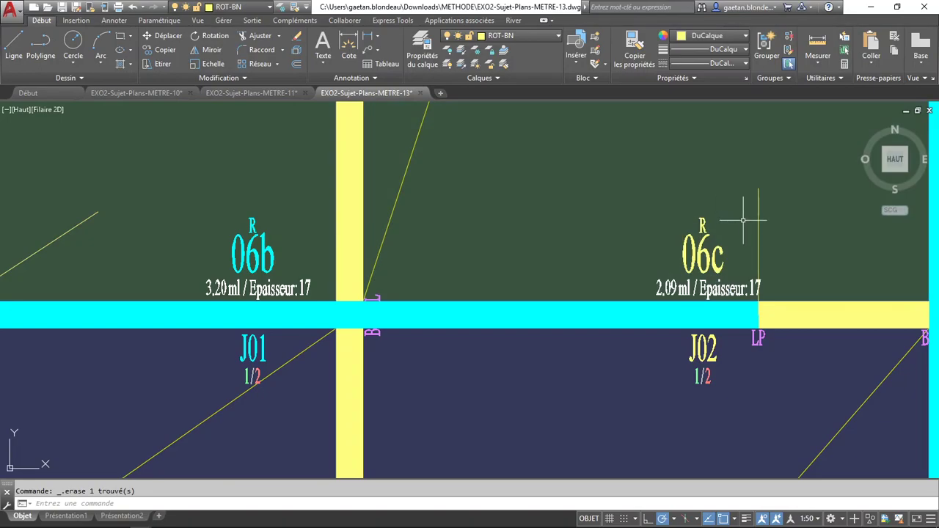
scroll(318, 130, "down", 3)
scroll(419, 272, "up", 2)
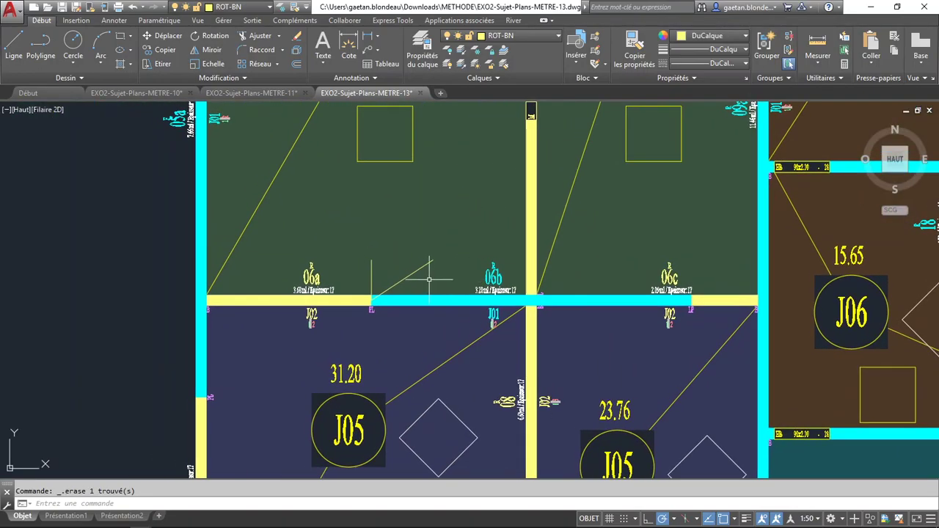
scroll(352, 284, "up", 1)
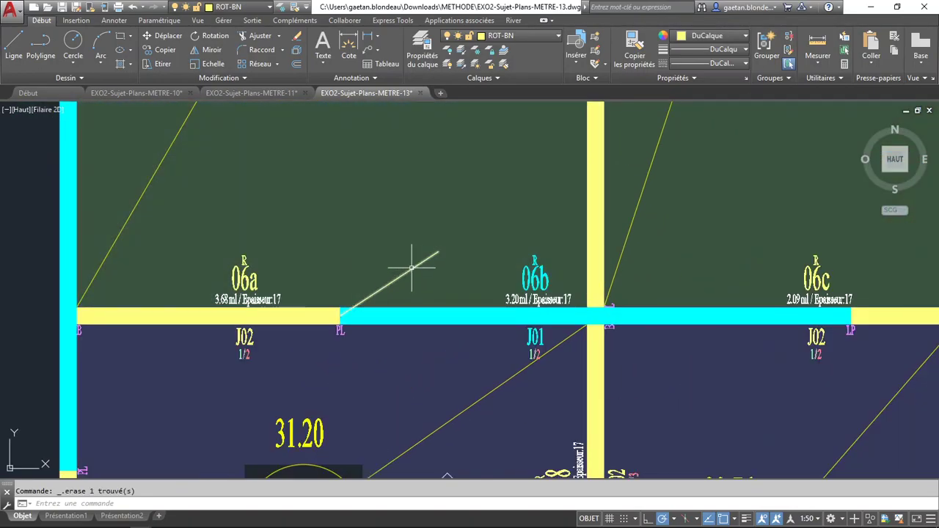
scroll(392, 290, "down", 3)
mouse_move(376, 301)
middle_mouse_down()
mouse_move(384, 351)
mouse_move(370, 379)
middle_mouse_up()
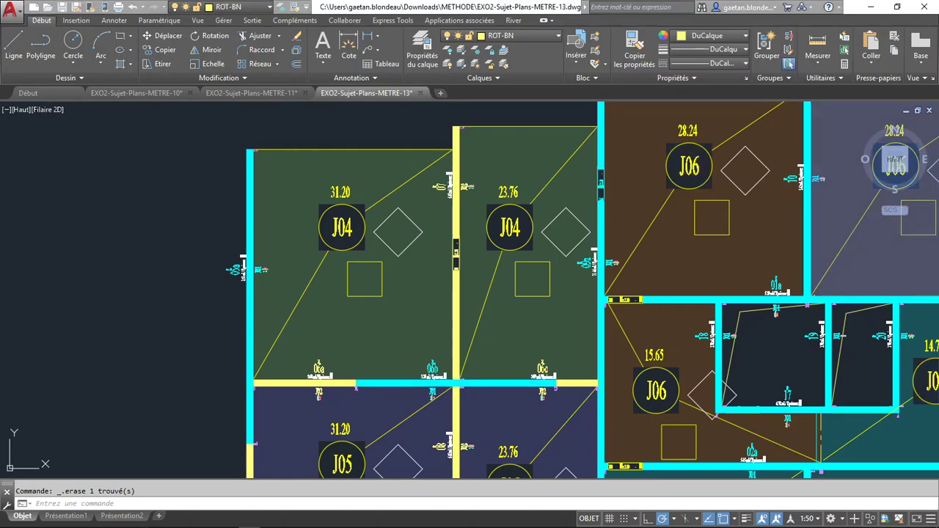
- Zoom to extents to show rooms J04 to J09 with walls coloured by layer
middle_click(328, 308)
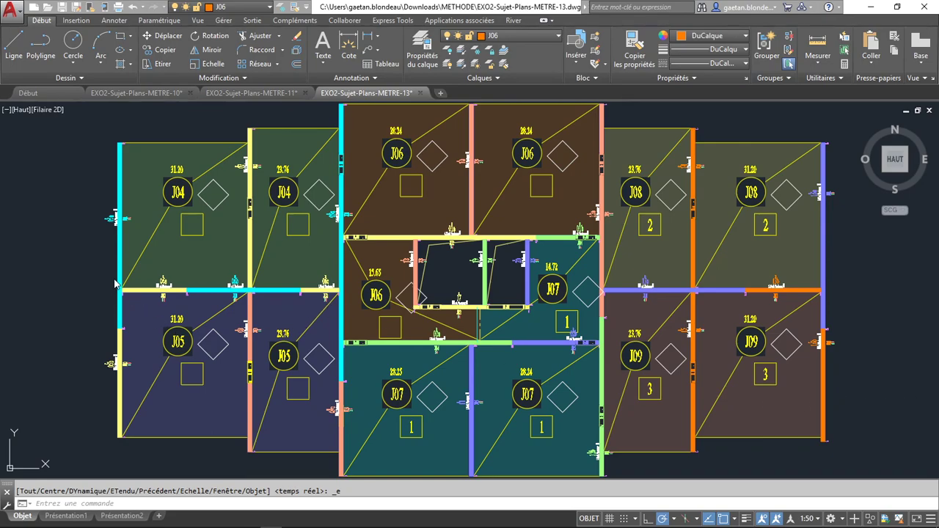